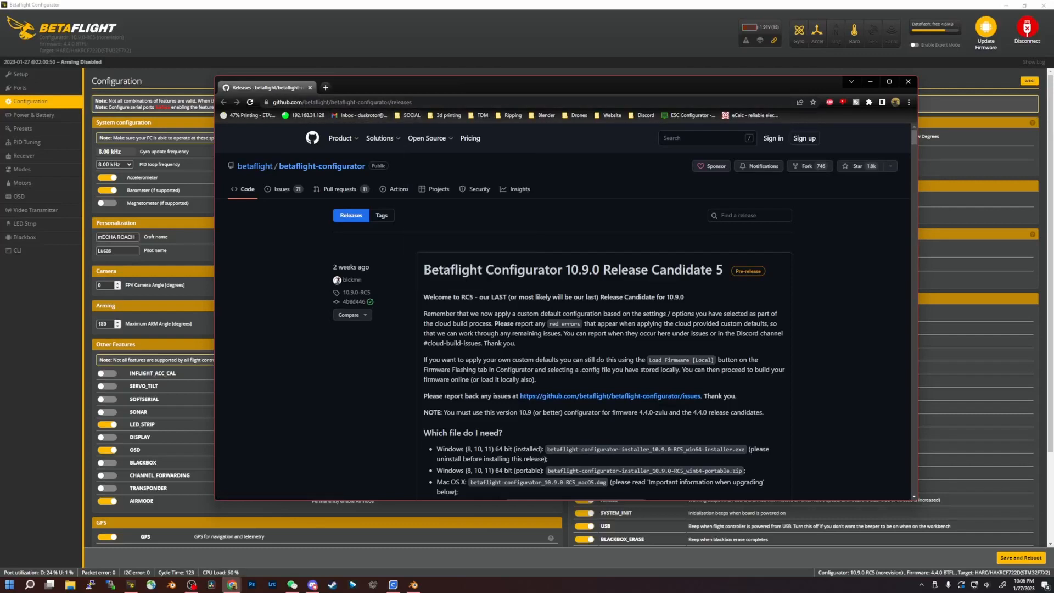
# Open the Betaflight Configurator 10.9.0 Release Candidate 5 release page and view its downloadable assets.
pyautogui.click(571, 269)
pyautogui.scroll(-10, 490, 360)
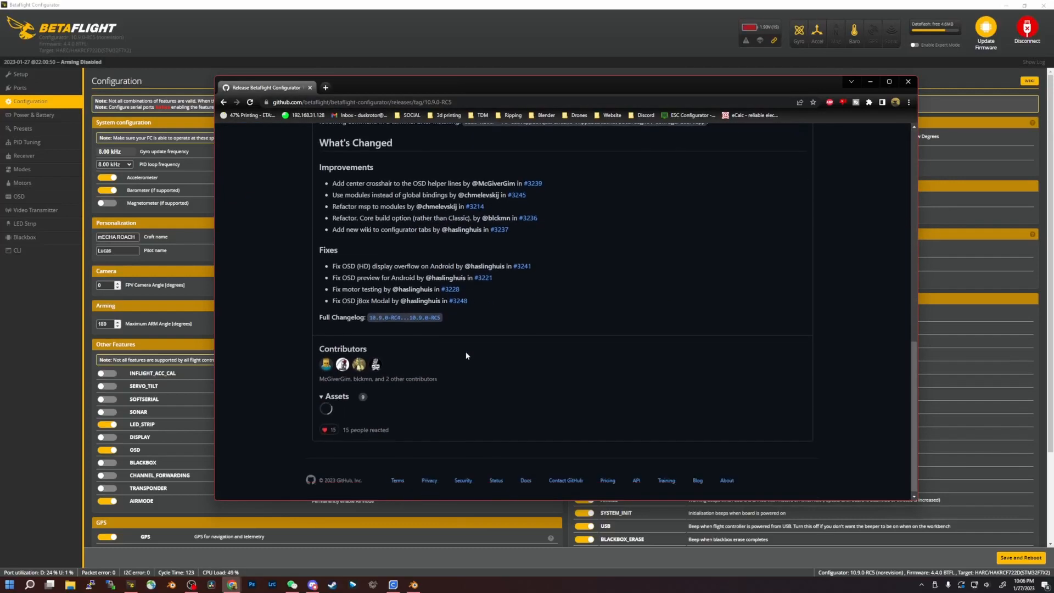
pyautogui.scroll(-2, 466, 356)
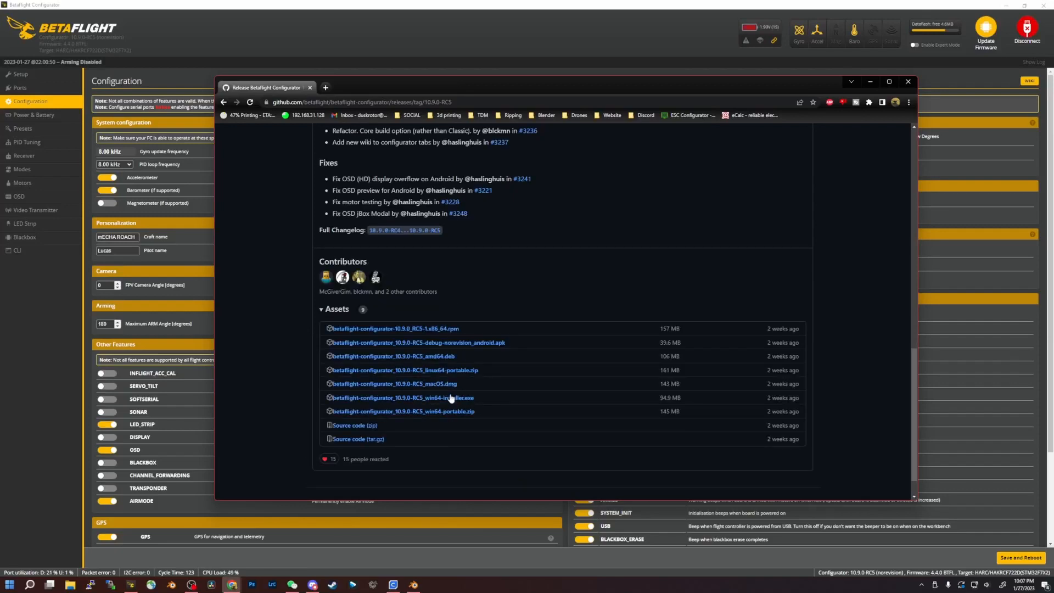
# Switch to Betaflight Configurator, enter the command "diff all" in the CLI without running it, and clear it.
pyautogui.click(59, 349)
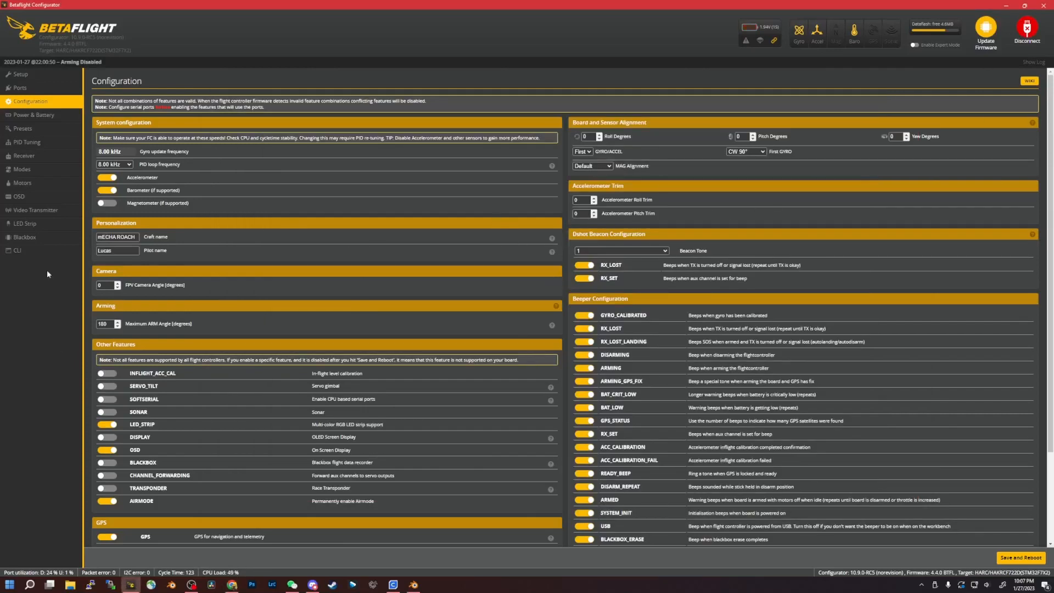
pyautogui.click(30, 250)
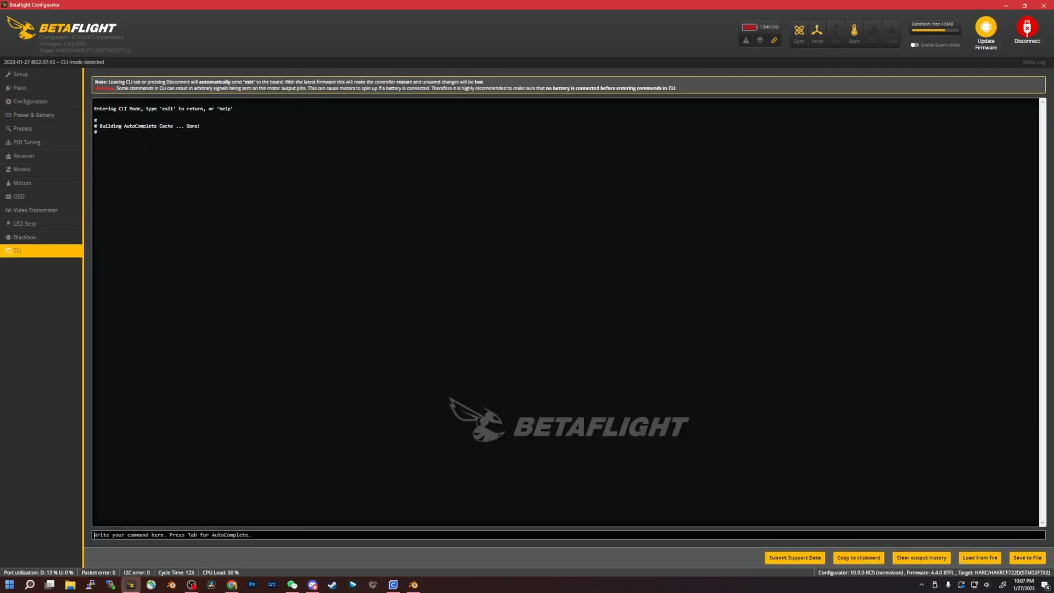
pyautogui.write('diff all')
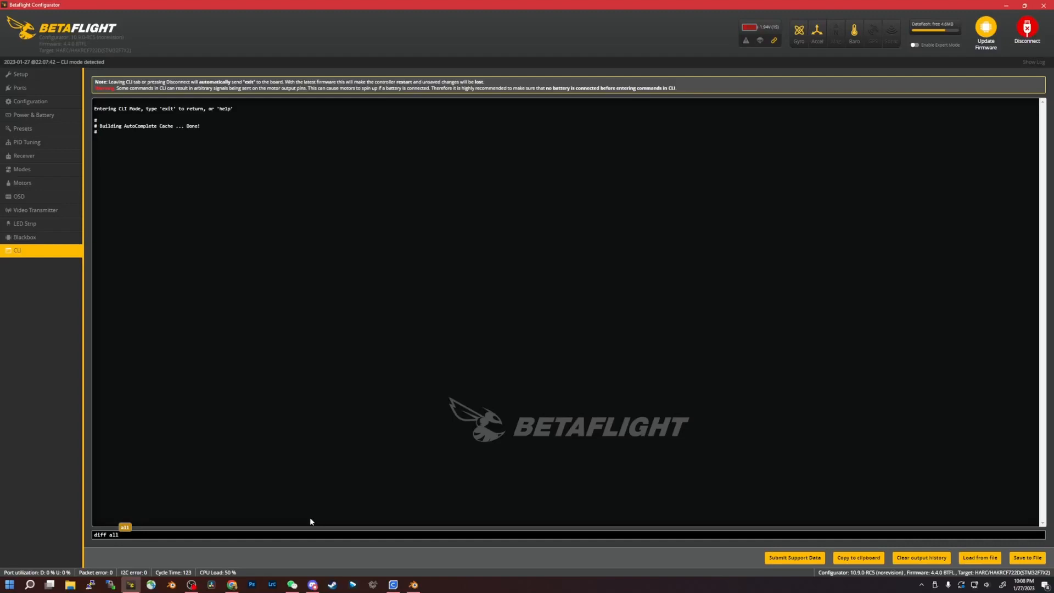
pyautogui.press('BackSpace')
pyautogui.press('BackSpace')
pyautogui.press('BackSpace')
pyautogui.press('BackSpace')
pyautogui.press('BackSpace')
pyautogui.press('BackSpace')
pyautogui.press('BackSpace')
pyautogui.press('BackSpace')
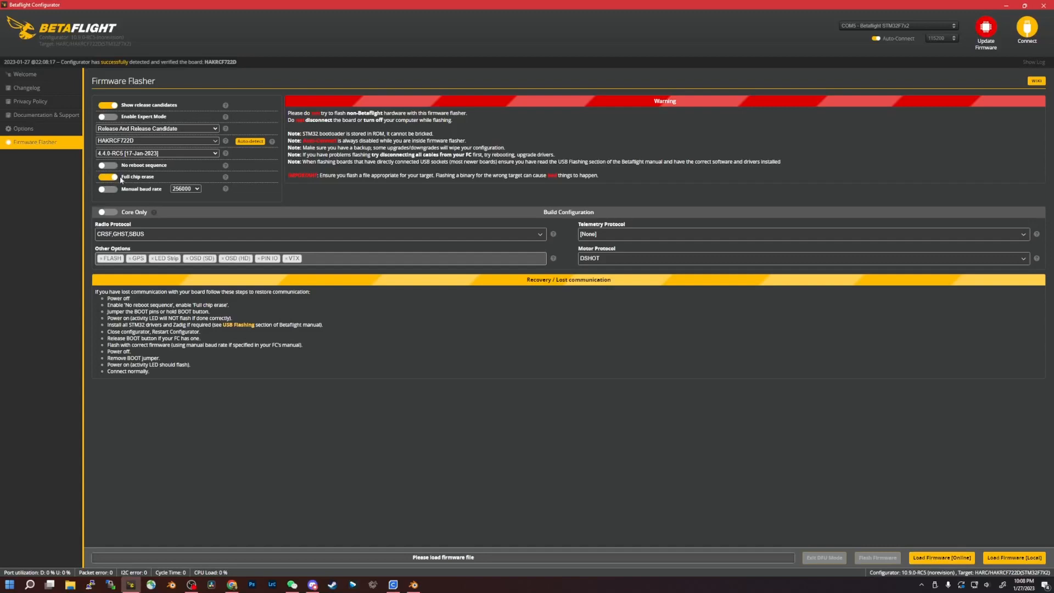
# Show release candidates in the firmware flasher and select Release And Release Candidate with firmware version 4.4.0-RC5.
pyautogui.click(122, 129)
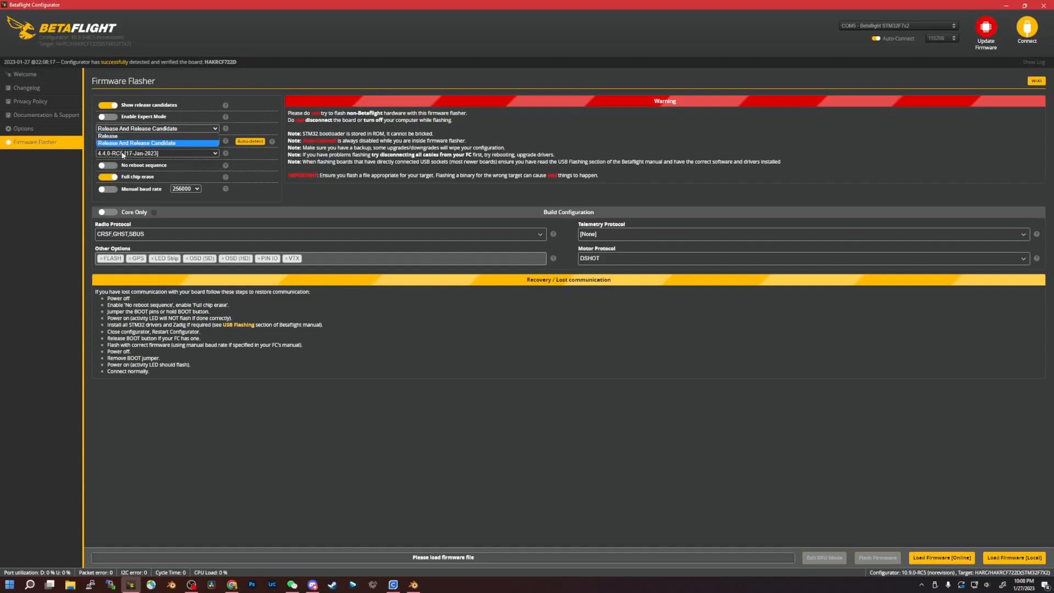
pyautogui.click(163, 144)
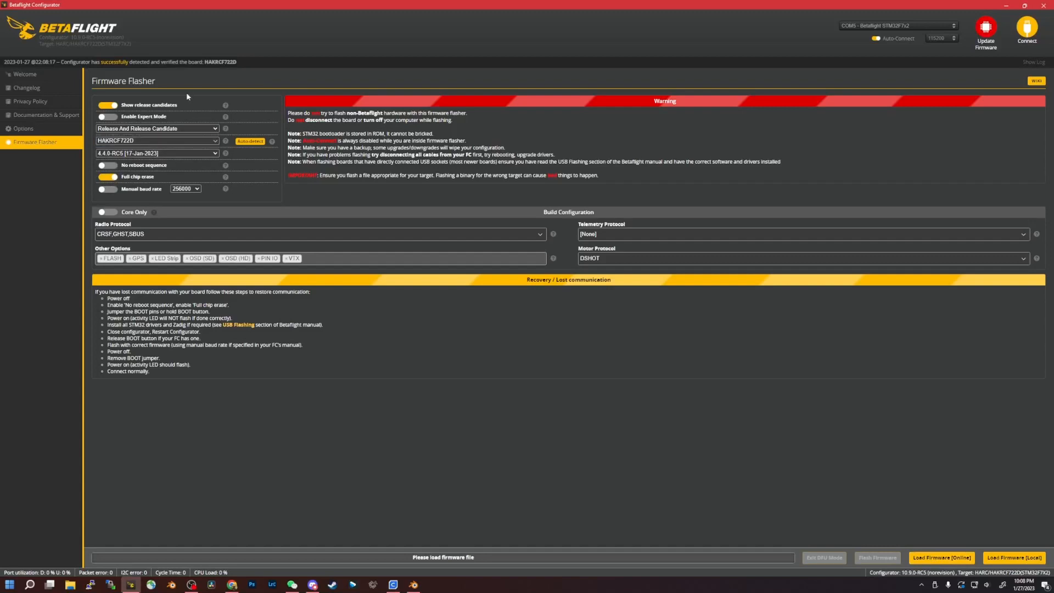
pyautogui.click(137, 105)
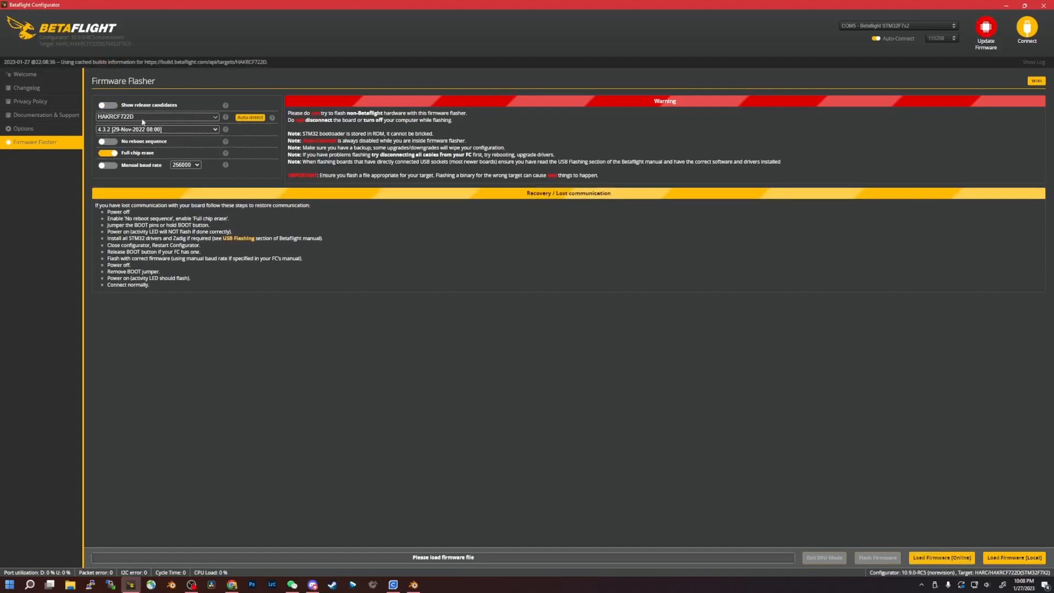
pyautogui.click(119, 106)
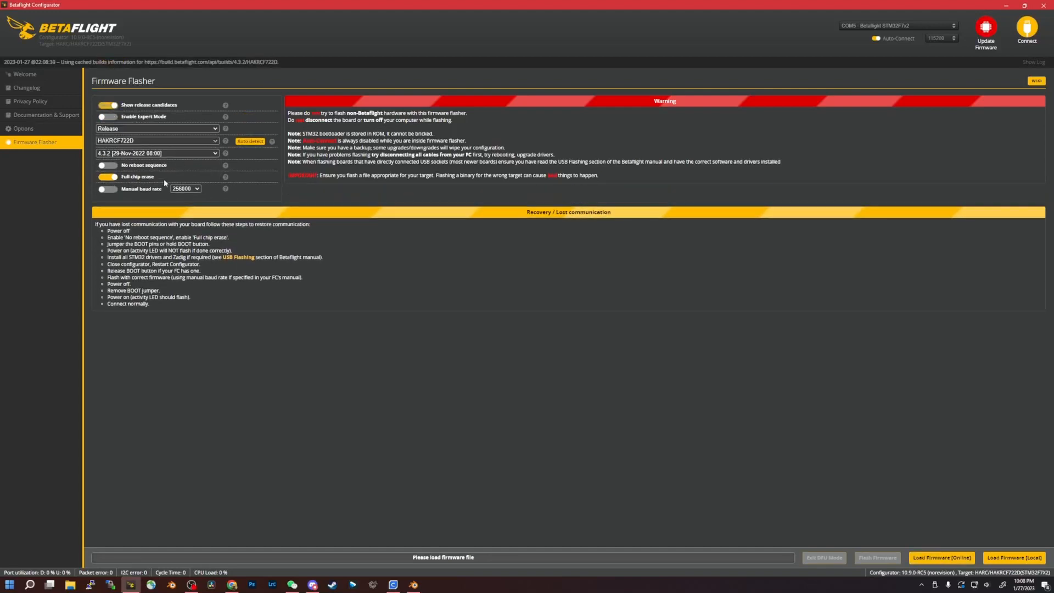
pyautogui.click(127, 128)
pyautogui.click(126, 143)
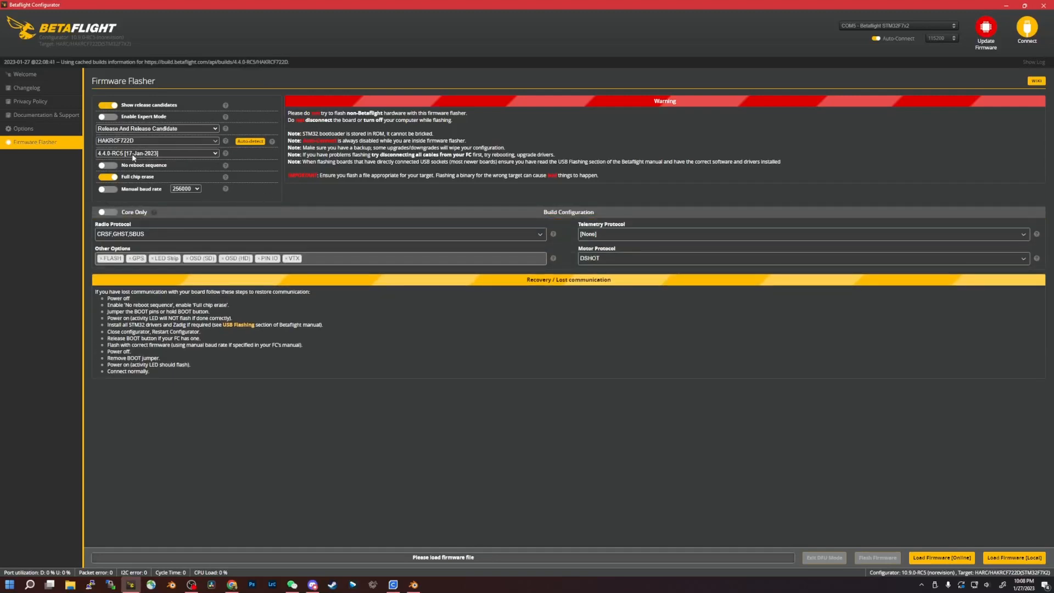
pyautogui.click(150, 154)
pyautogui.click(128, 169)
# Connect to the flight controller with Expert Mode enabled and view the GPS sensor baud rate of UART4 in the port settings.
pyautogui.click(1030, 34)
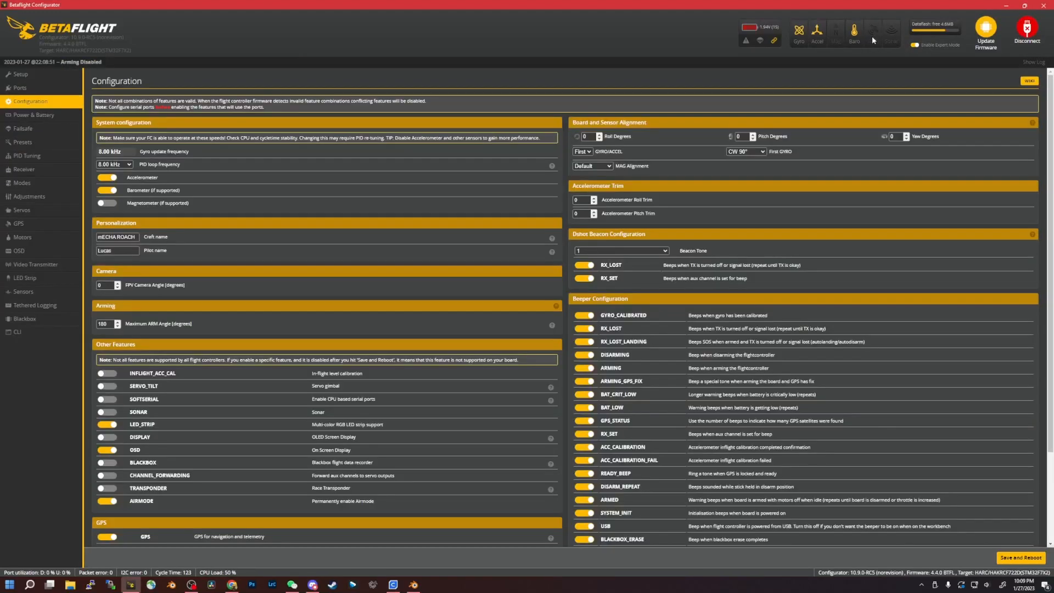
pyautogui.scroll(-2, 421, 284)
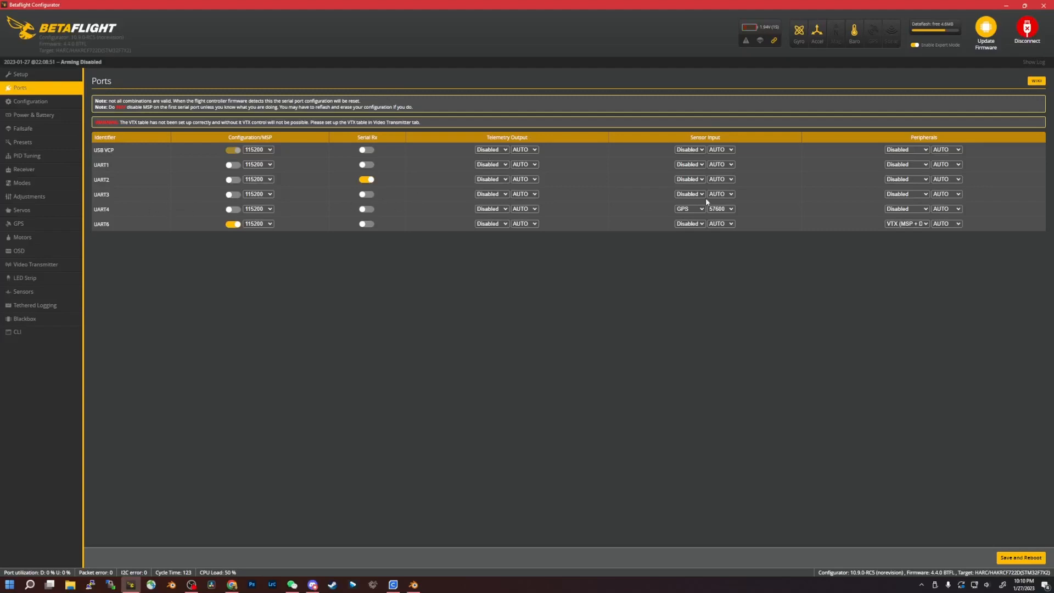
pyautogui.click(731, 209)
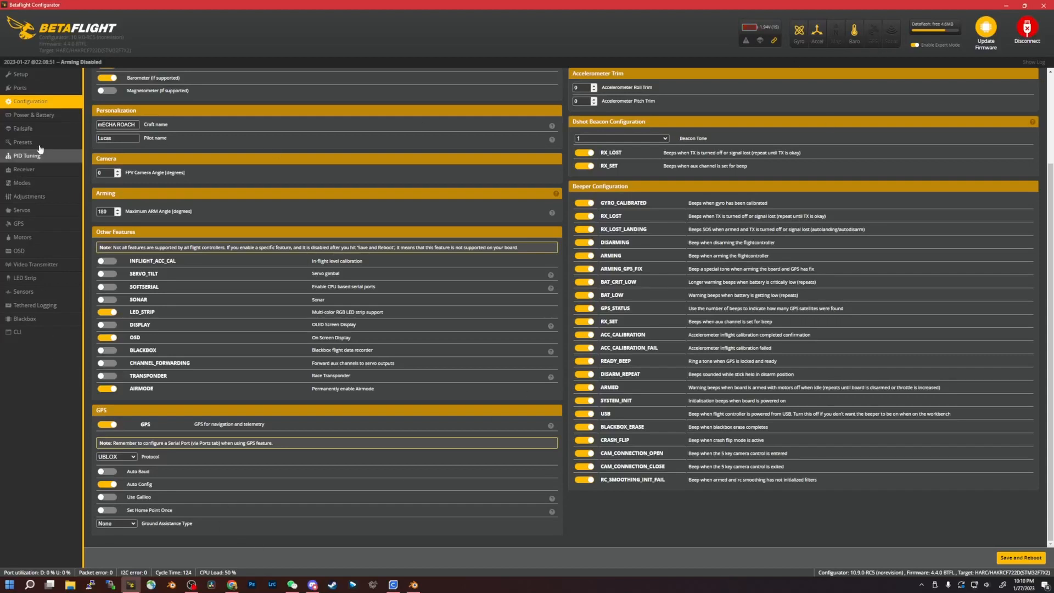
# Examine the GPS Rescue ranges in the flight modes and compare them with the AUX 3 channel fallback in the failsafe settings.
pyautogui.click(49, 187)
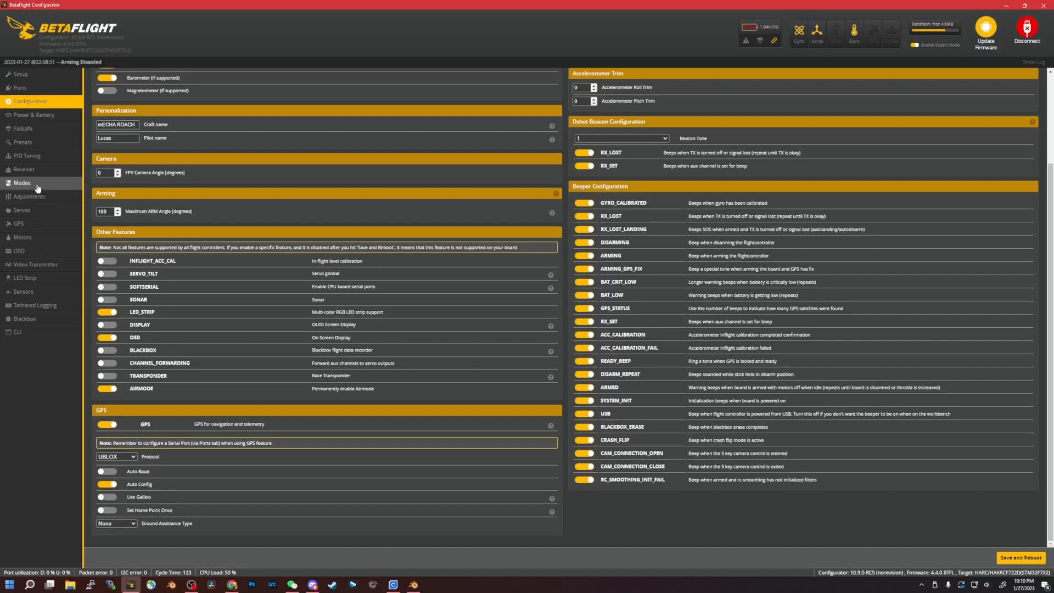
pyautogui.scroll(-10, 176, 361)
pyautogui.scroll(10, 177, 360)
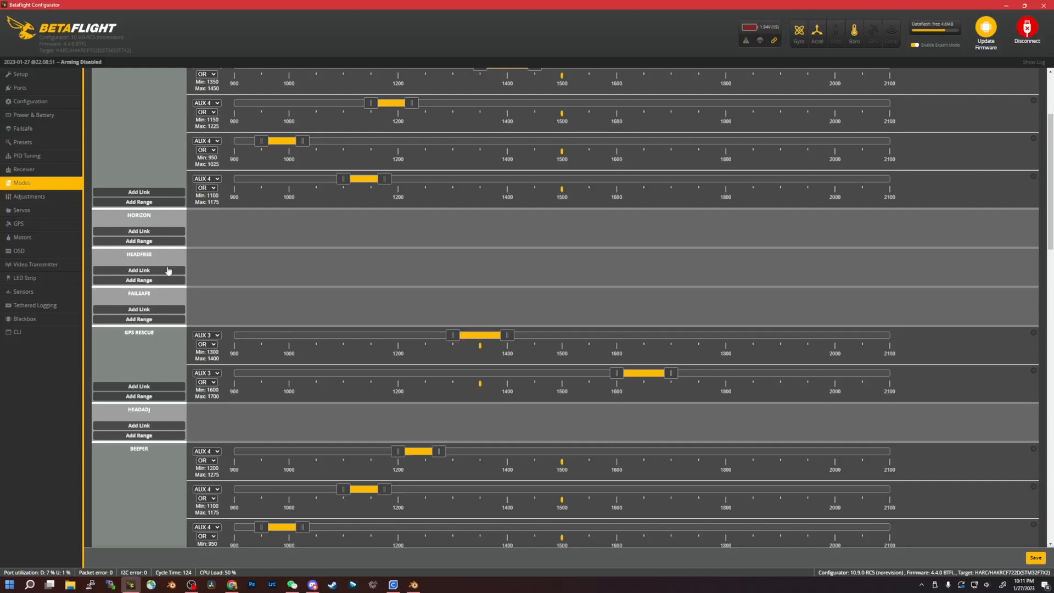
pyautogui.click(22, 129)
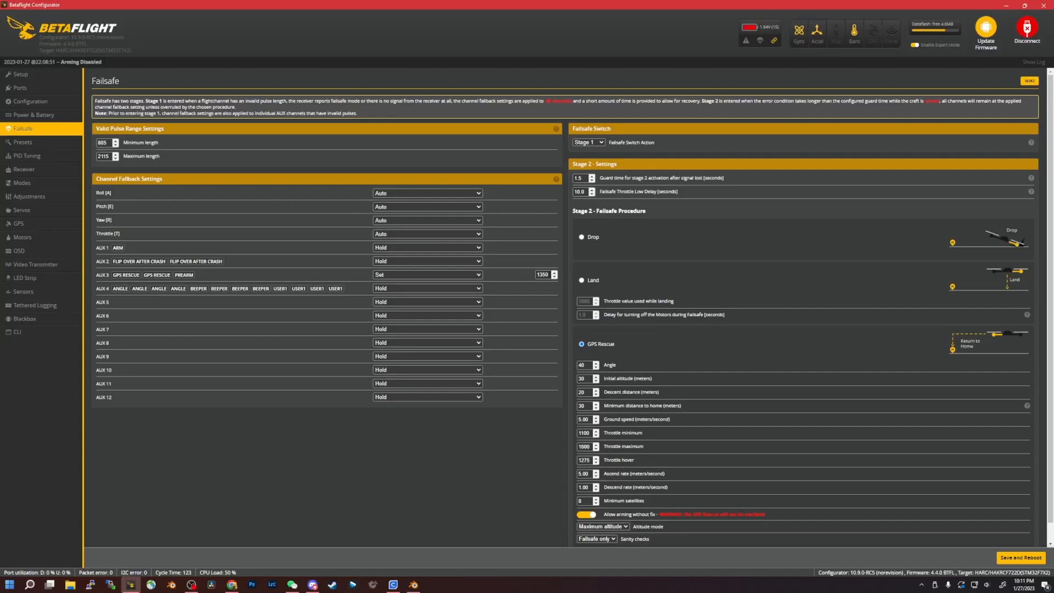
pyautogui.click(66, 184)
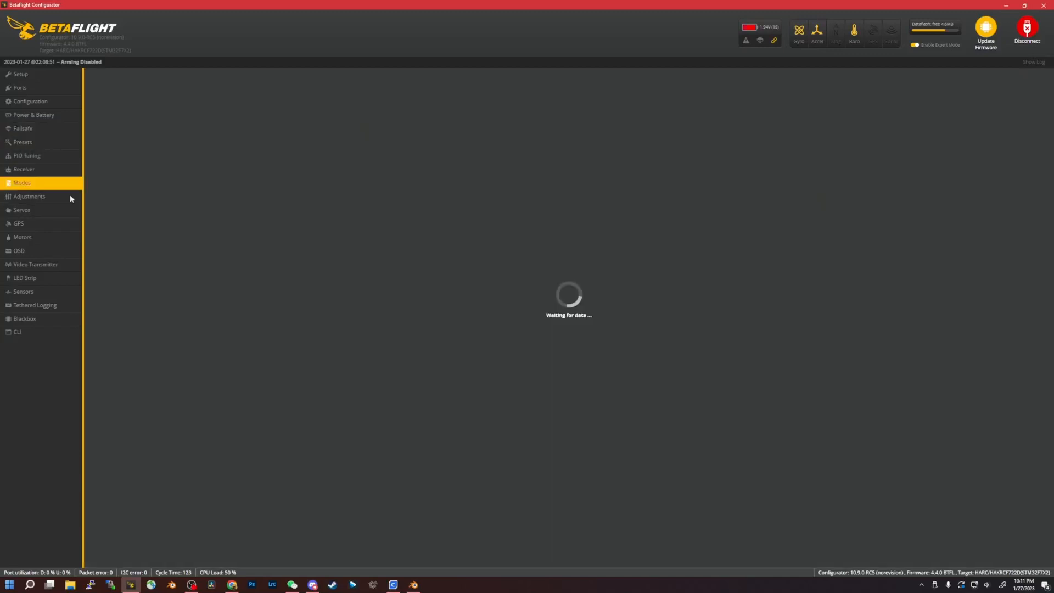
pyautogui.scroll(-3, 568, 459)
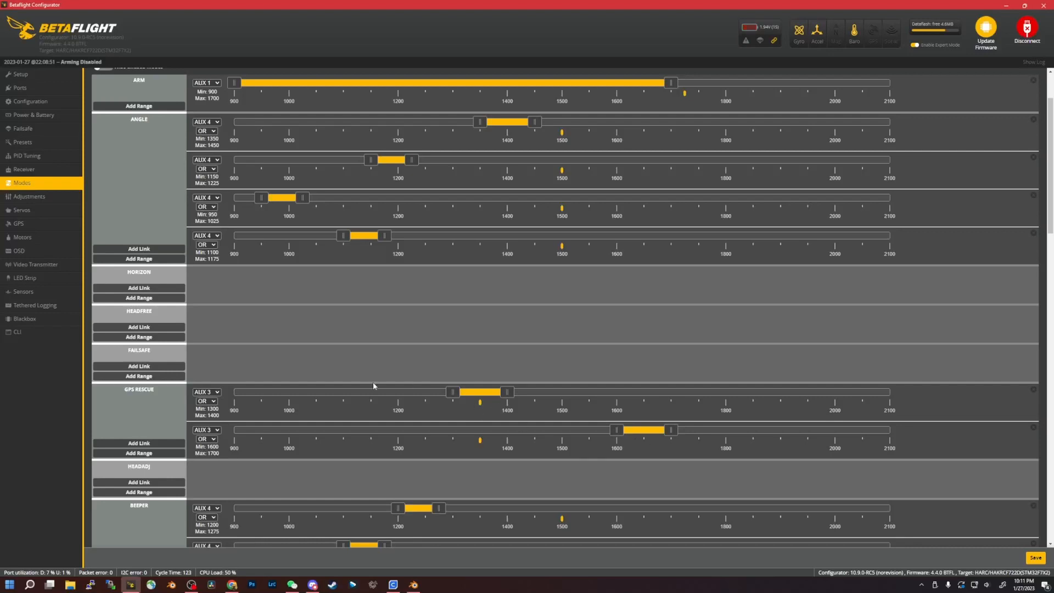
# Choose GPS Rescue as the stage 2 failsafe procedure and select its throttle hover value.
pyautogui.click(23, 128)
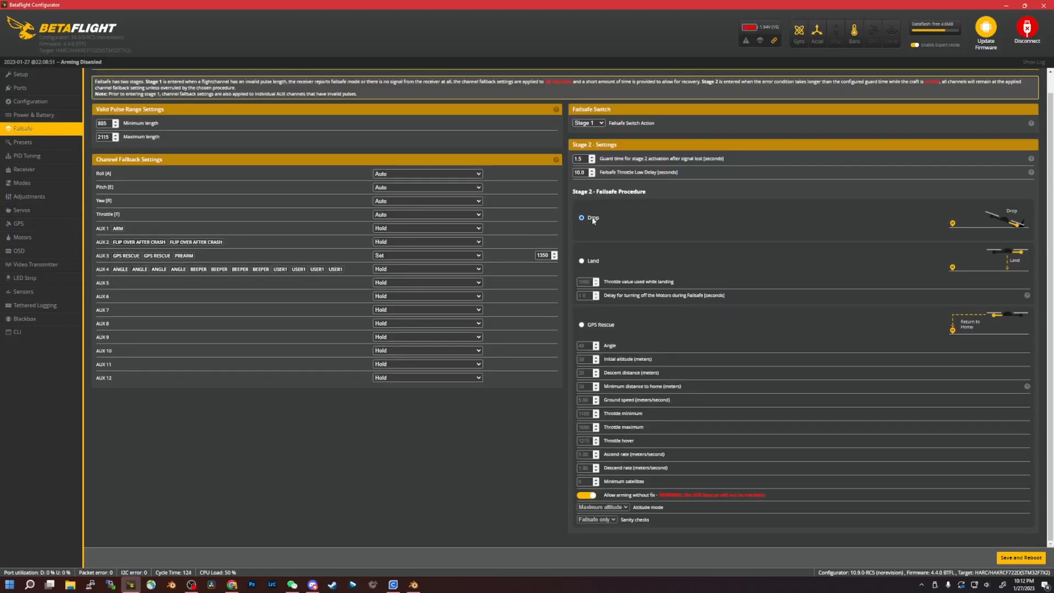
pyautogui.click(582, 325)
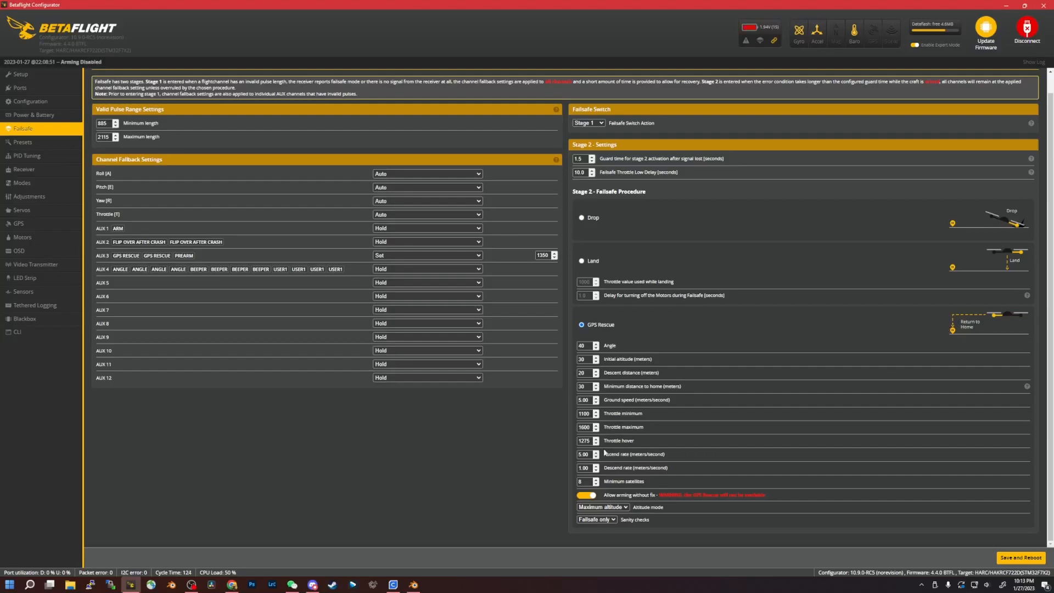
pyautogui.moveTo(588, 441); pyautogui.dragTo(575, 439)
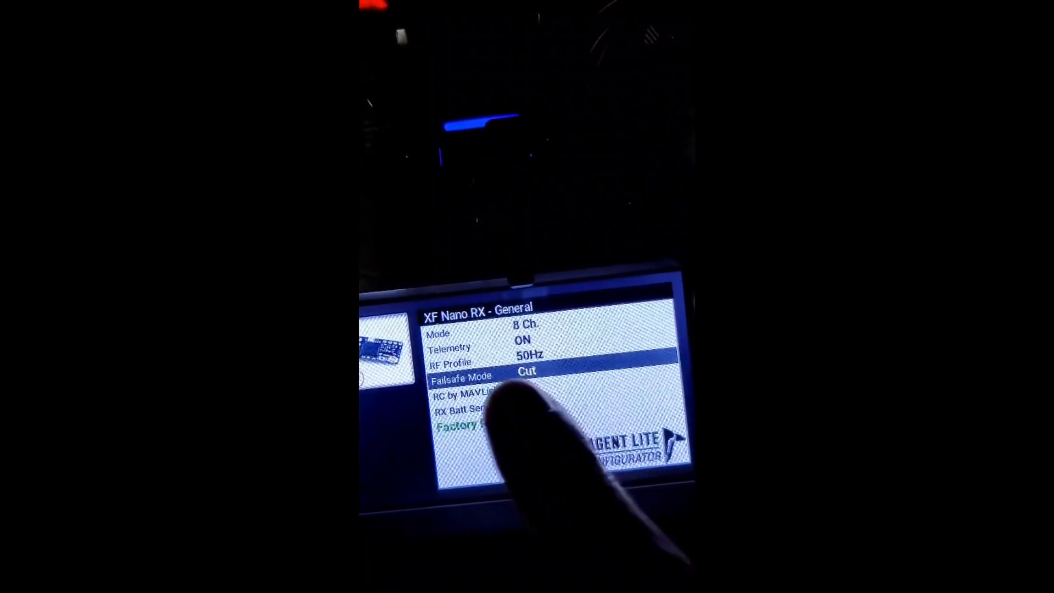
pyautogui.press('Return')
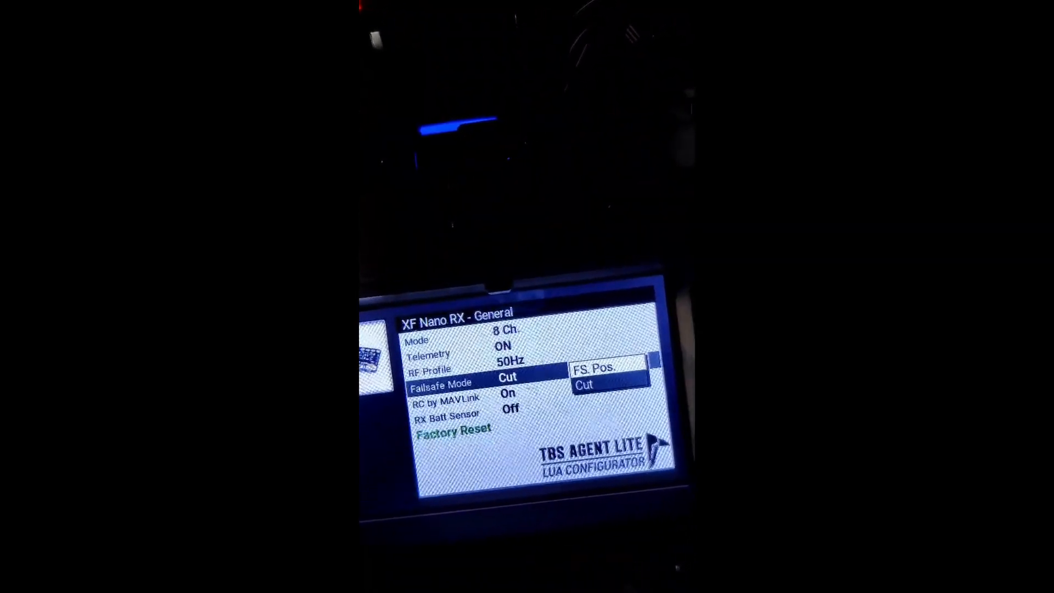